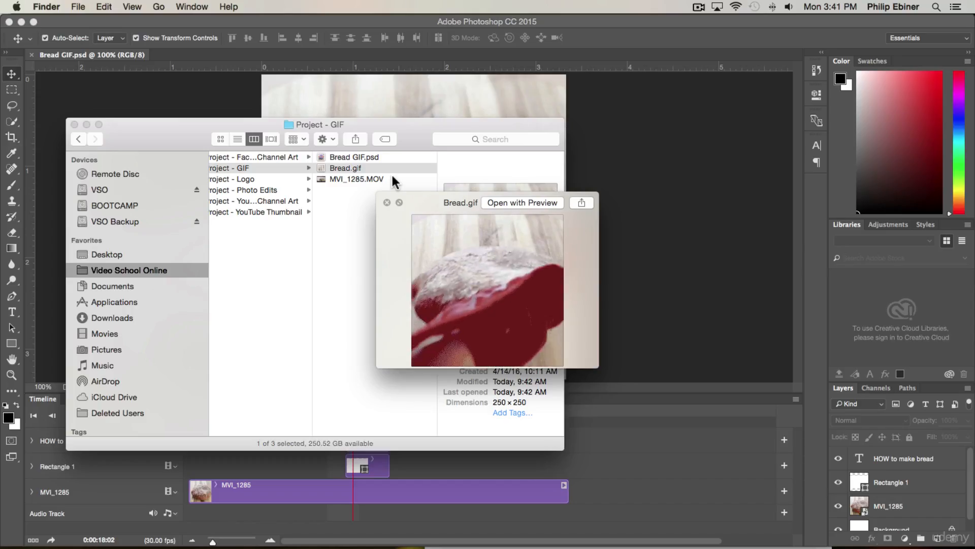
Close the Bread.gif preview and select MVI_1285.MOV in the Project - GIF folder
key("space")
left_click(379, 178)
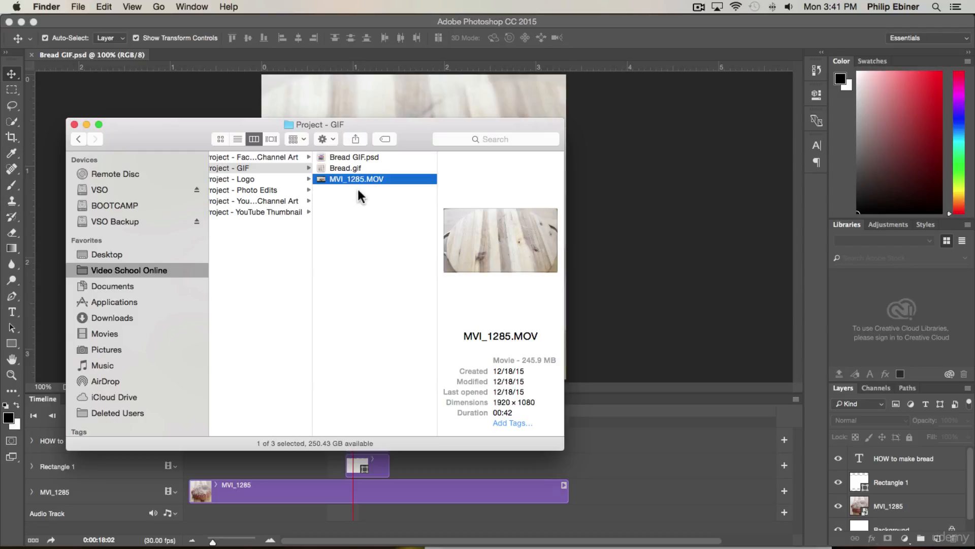
right_click(341, 179)
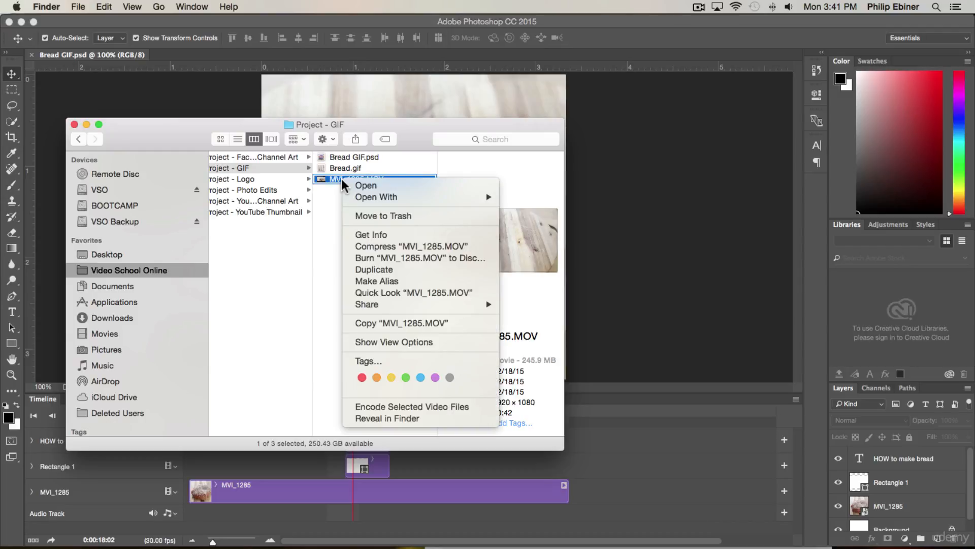
mouse_move(363, 197)
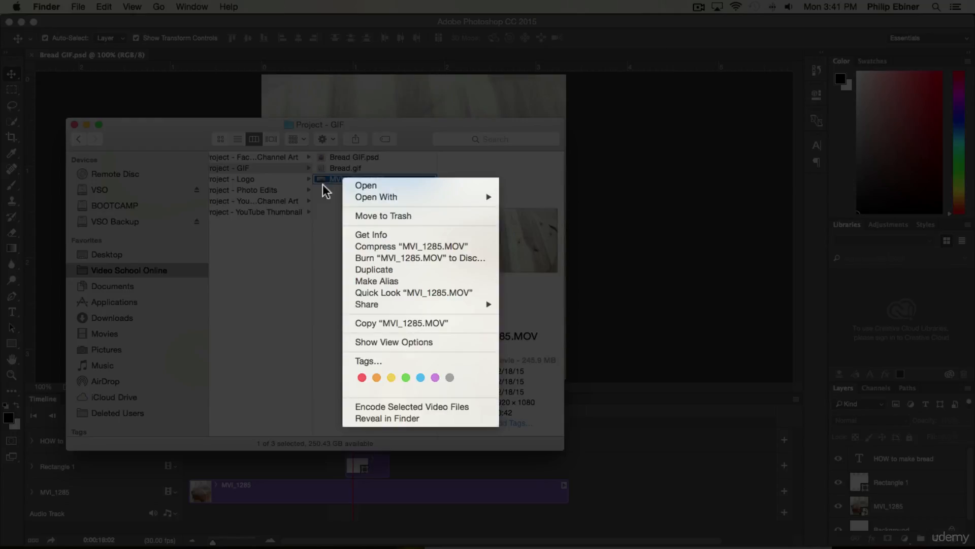
left_click(322, 183)
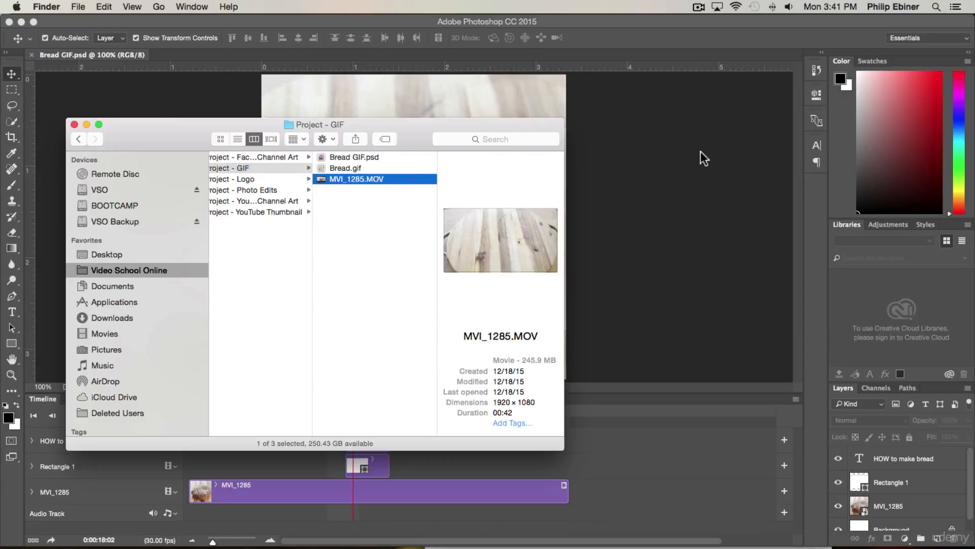
Switch to Photoshop and create a new 500 × 500 pixel RGB document at 150 pixels/inch with a white background
left_click(665, 177)
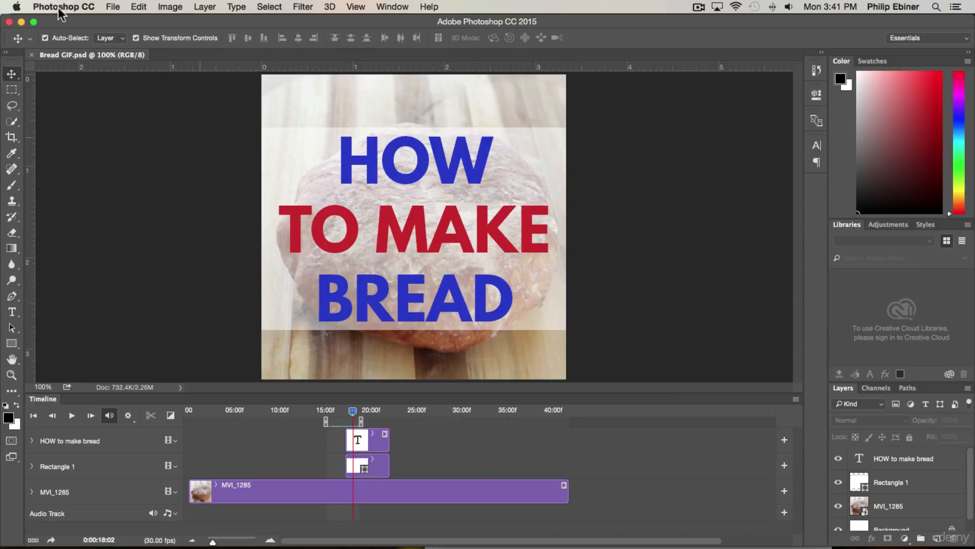
left_click(113, 6)
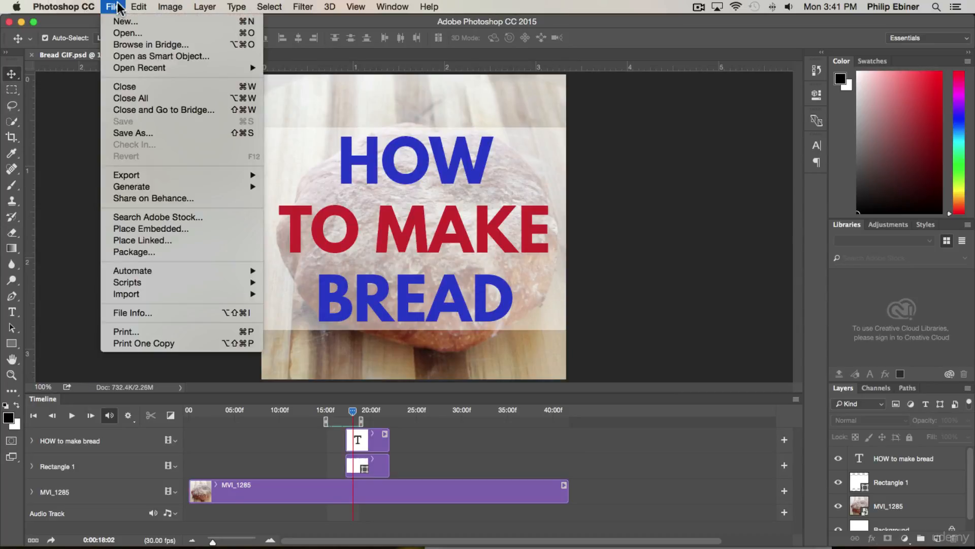
left_click(117, 23)
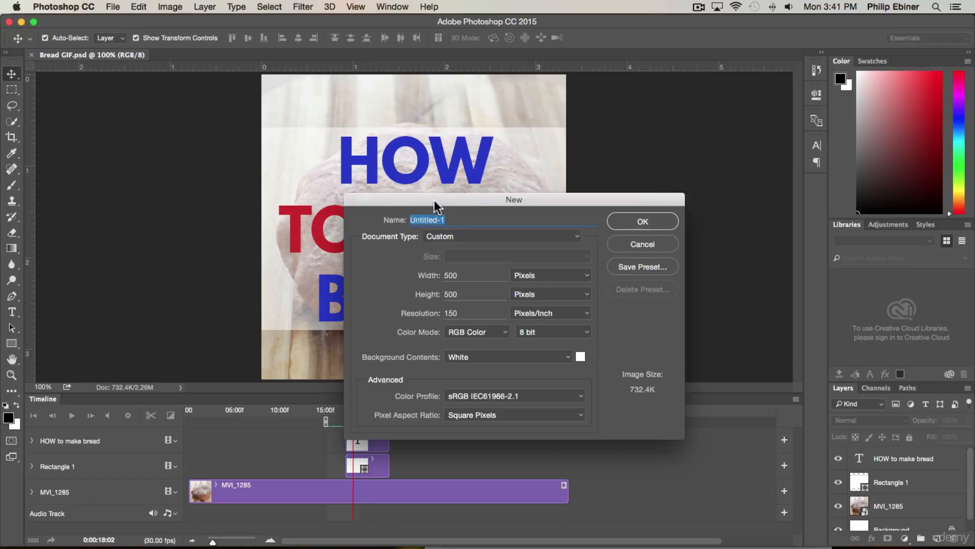
left_click_drag(432, 203, 363, 126)
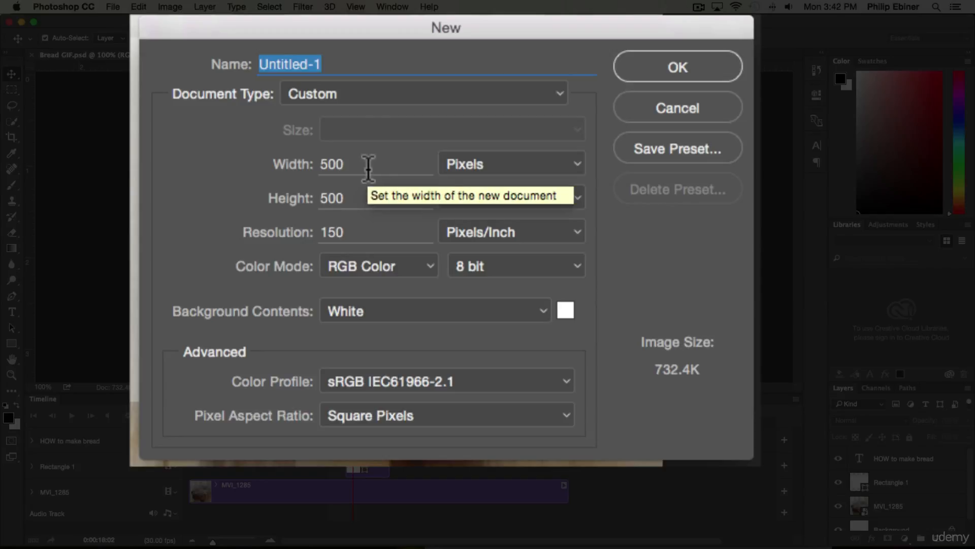
key("Tab")
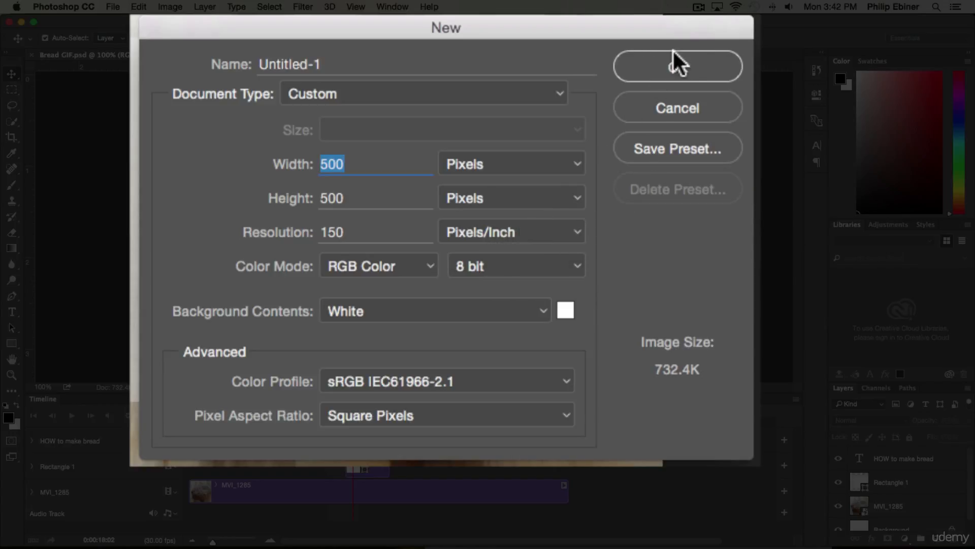
left_click(700, 66)
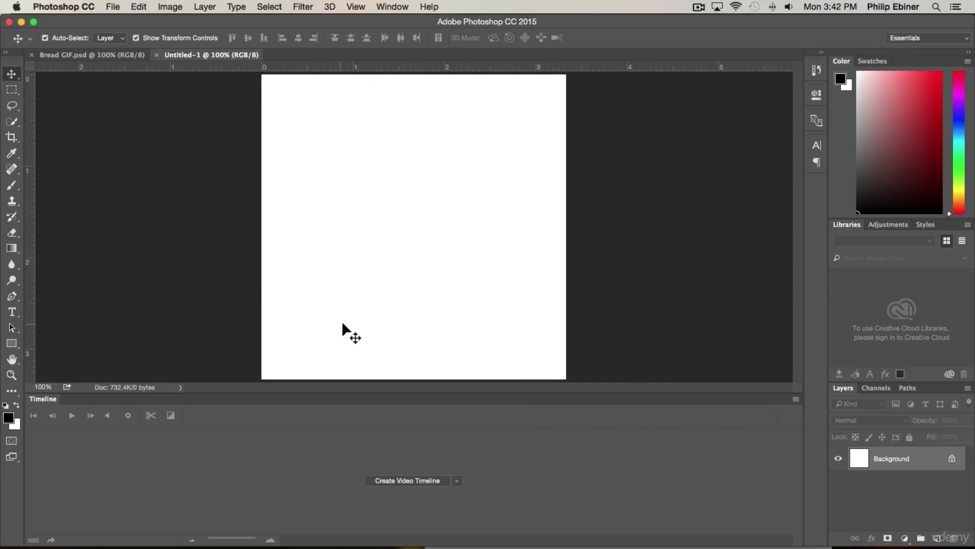
Hide the timeline and place MVI_1285.MOV from the Finder folder into the blank document
right_click(41, 398)
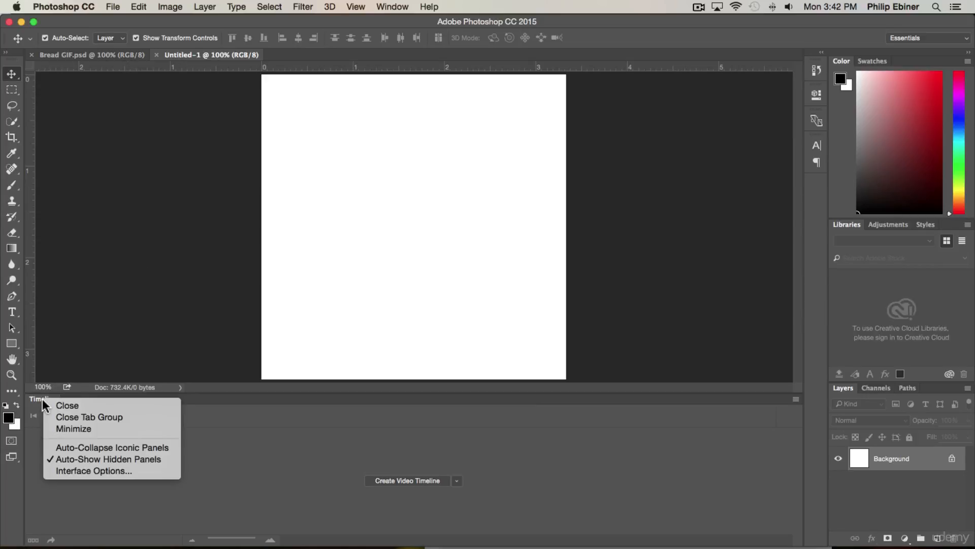
left_click(69, 405)
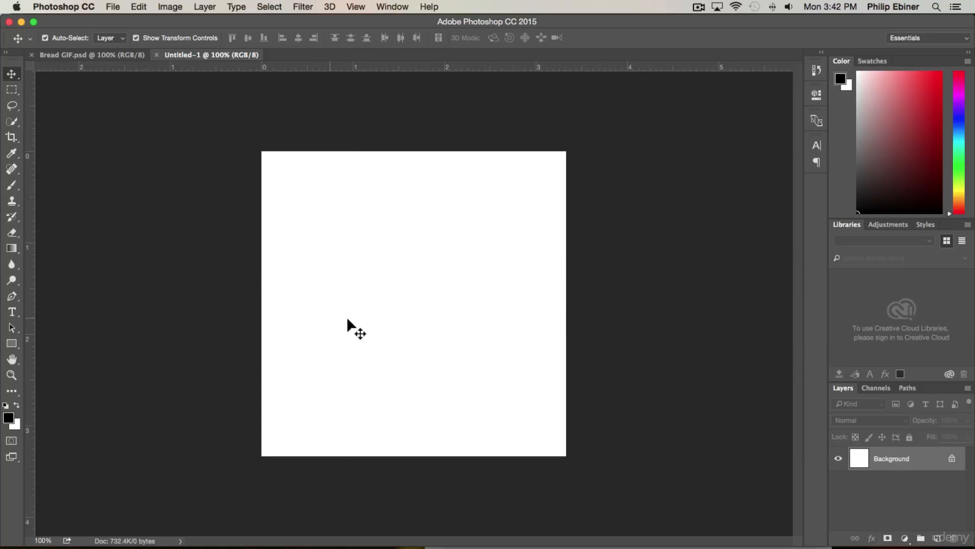
key("super+Tab")
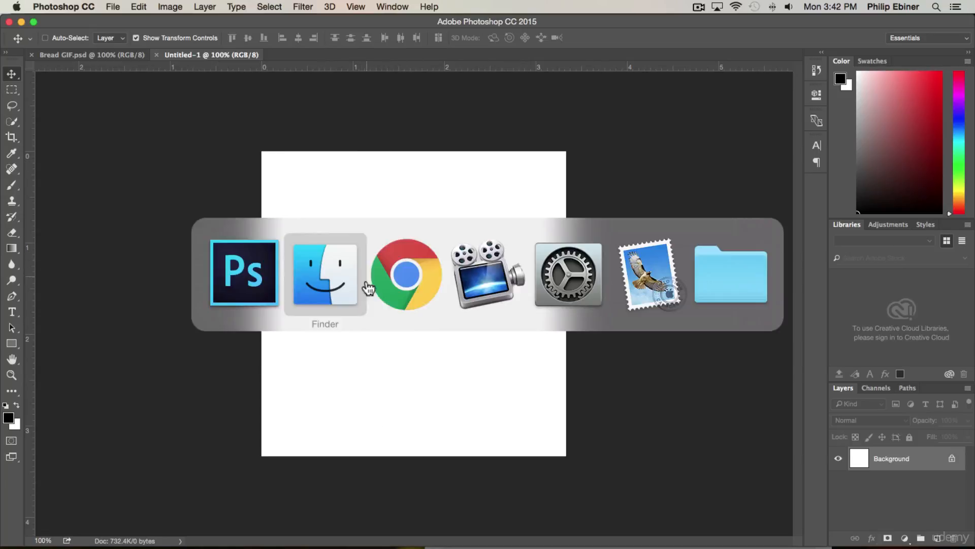
left_click(322, 278)
left_click_drag(407, 127, 822, 89)
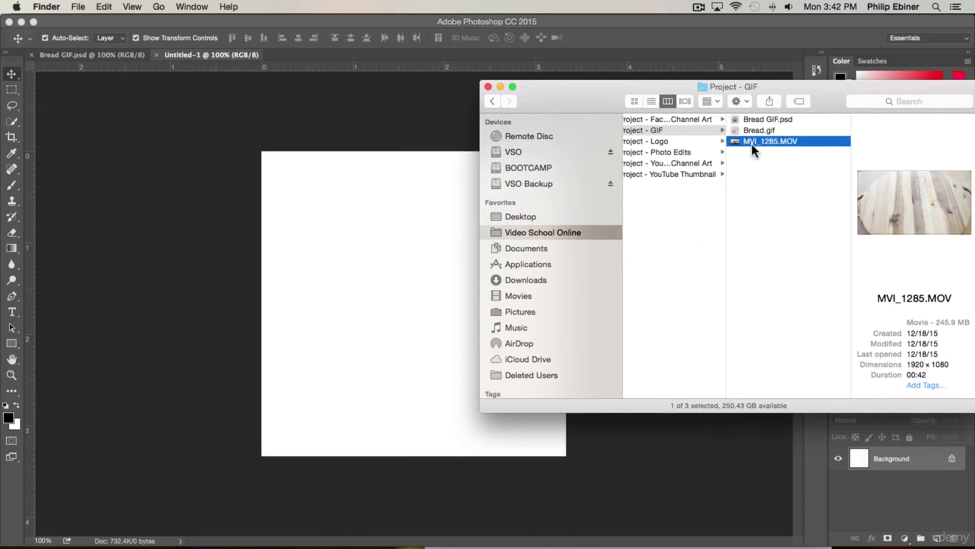
left_click_drag(765, 142, 257, 255)
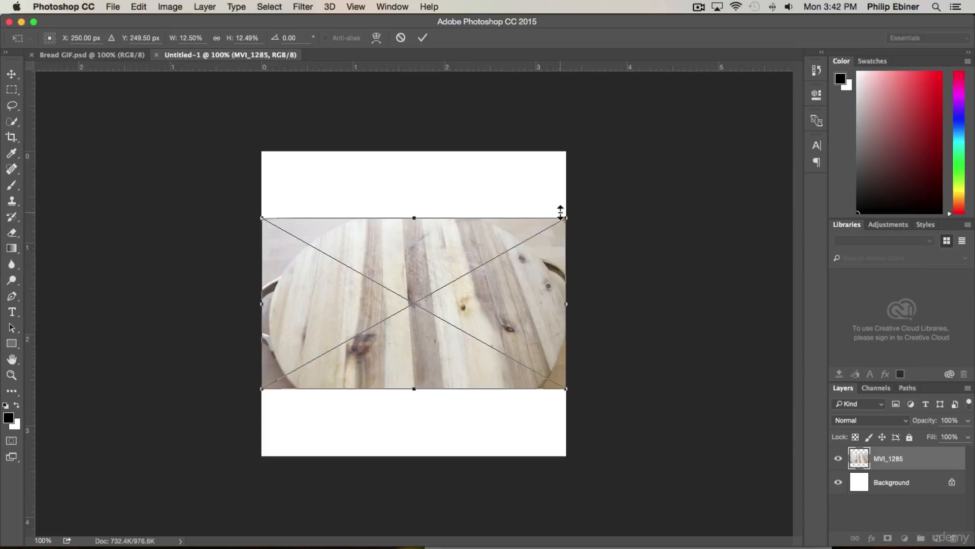
Show the timeline and create a video timeline from the placed MVI_1285 clip
left_click(391, 8)
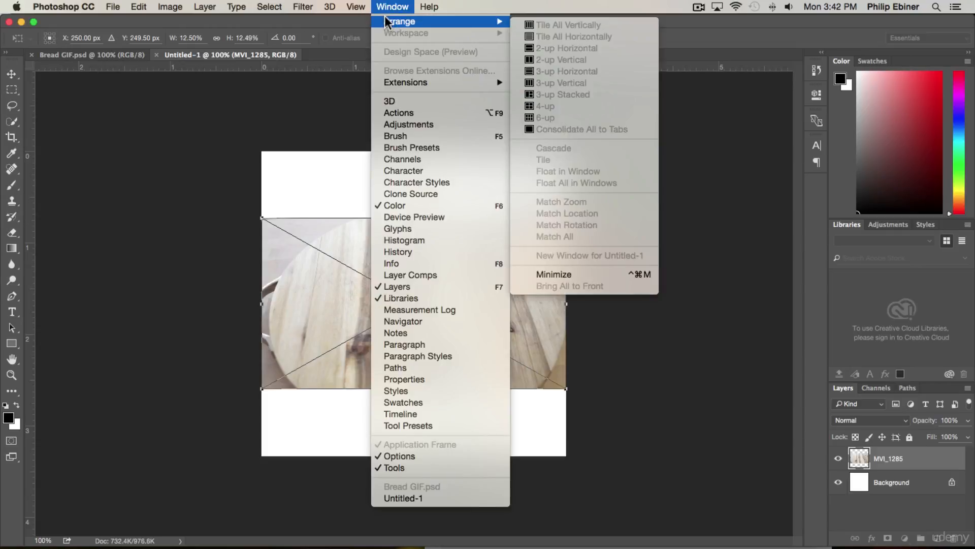
left_click(409, 414)
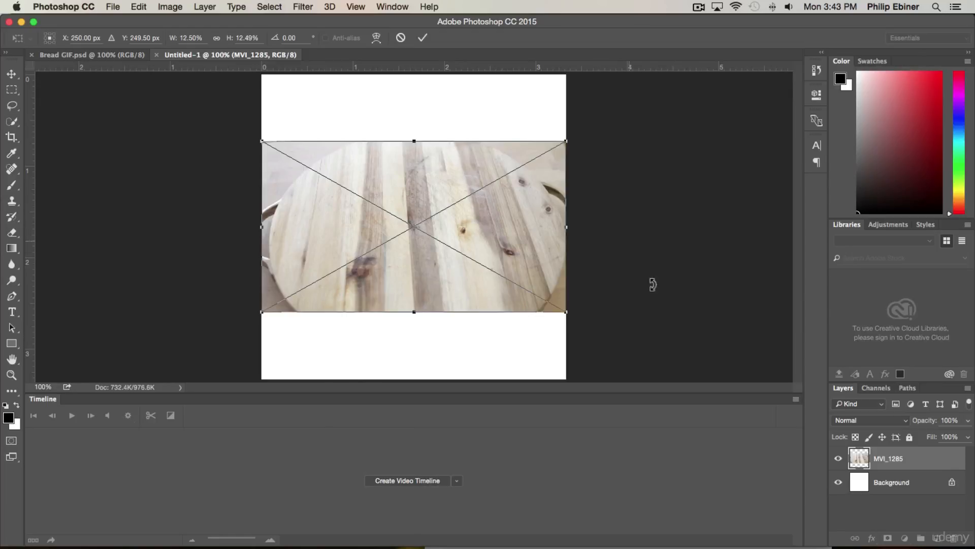
key("Return")
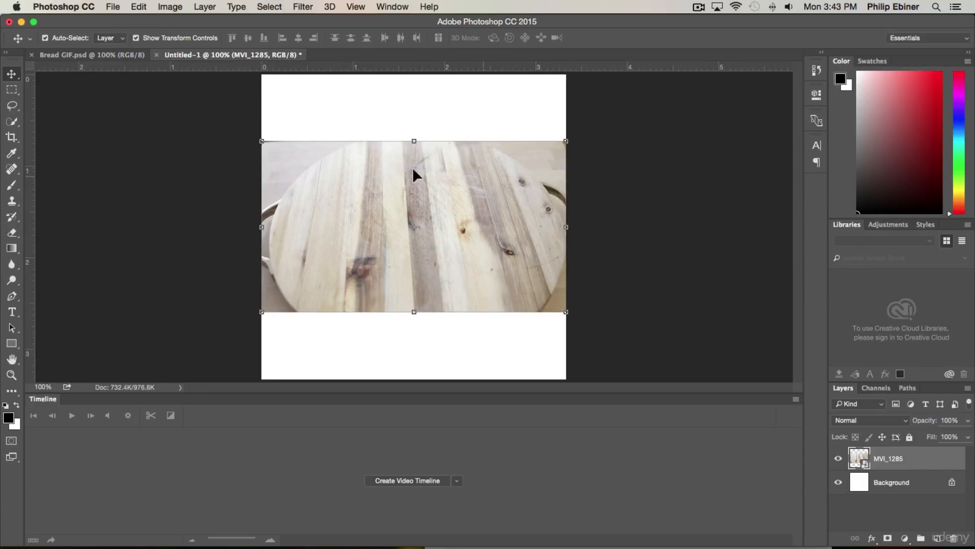
left_click(406, 480)
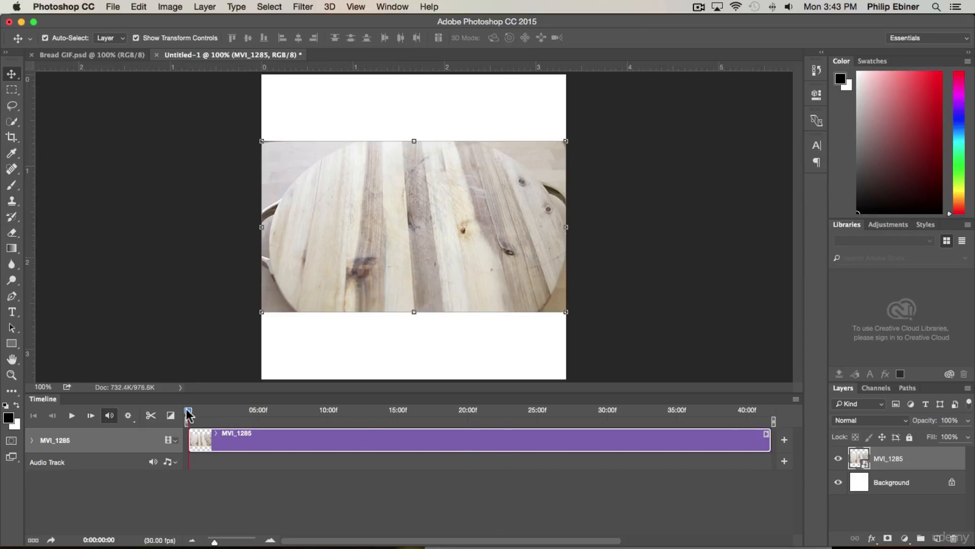
At about 30 seconds, scale the clip proportionally to about 22.5% and position it so the bread fills the square canvas
left_click_drag(188, 414, 618, 413)
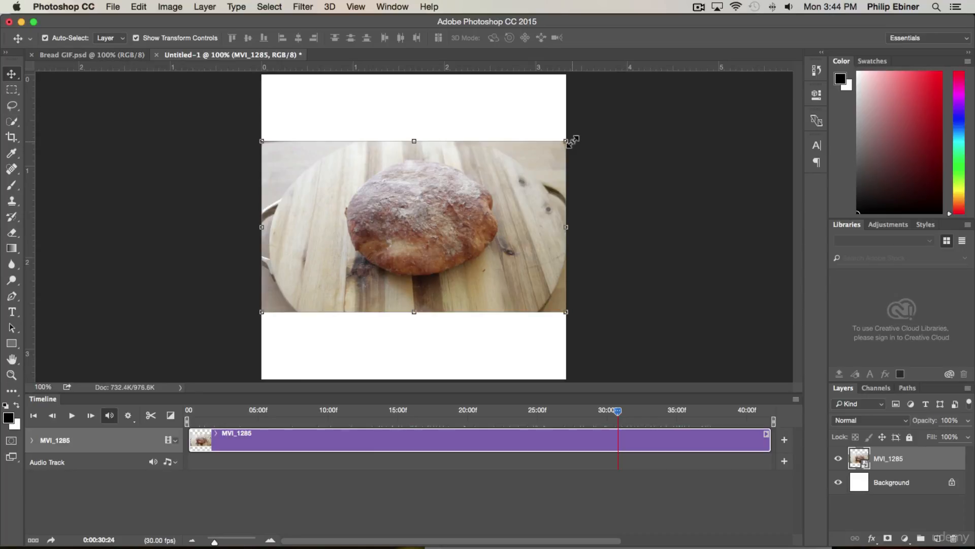
left_click_drag(563, 141, 699, 89)
left_click_drag(257, 317, 135, 374)
left_click_drag(471, 215, 465, 208)
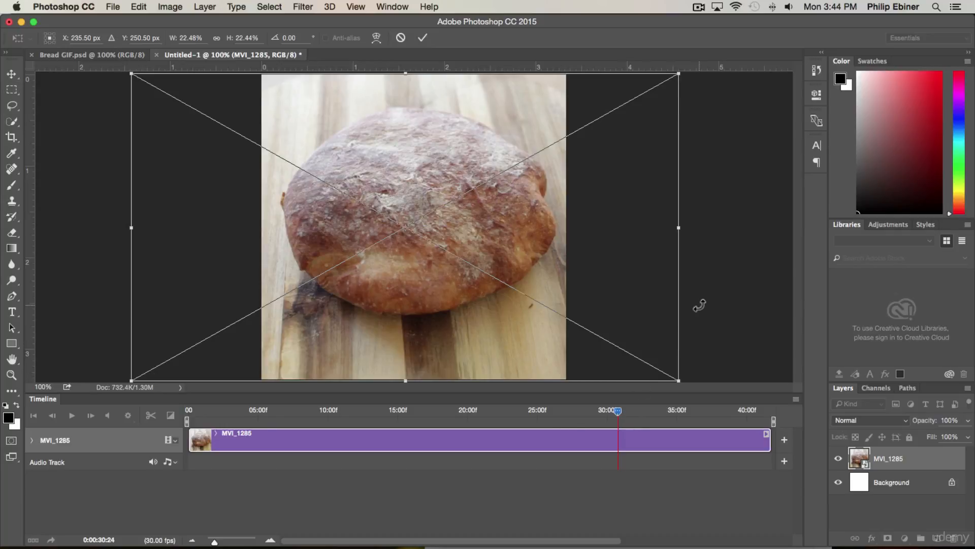
key("Return")
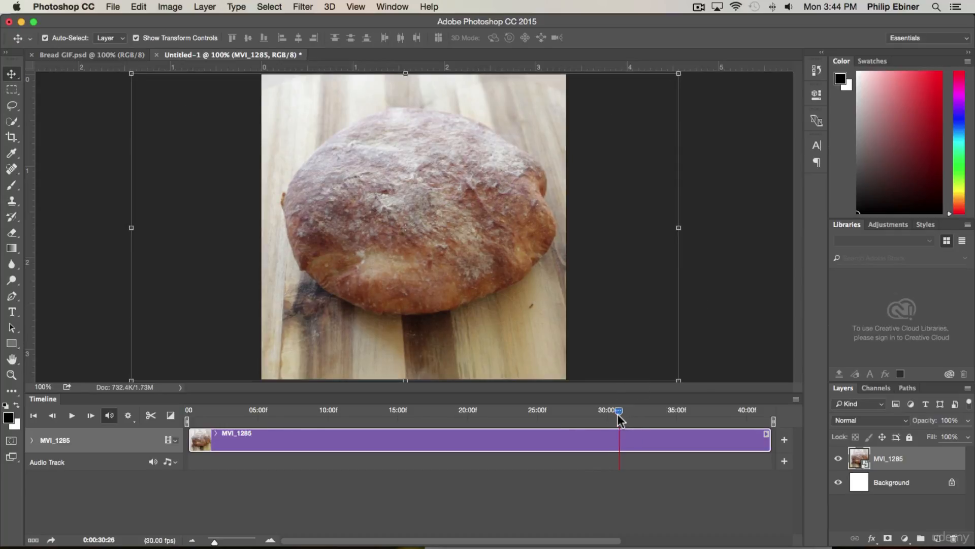
Locate the moment just before the bread lands and set the work area start at about 15 seconds
left_click_drag(618, 410, 550, 410)
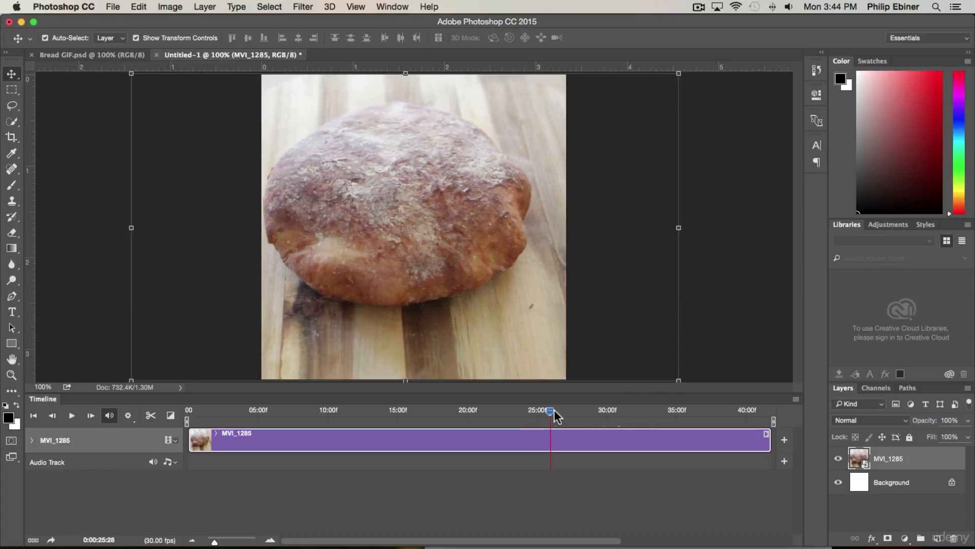
left_click_drag(541, 412, 404, 411)
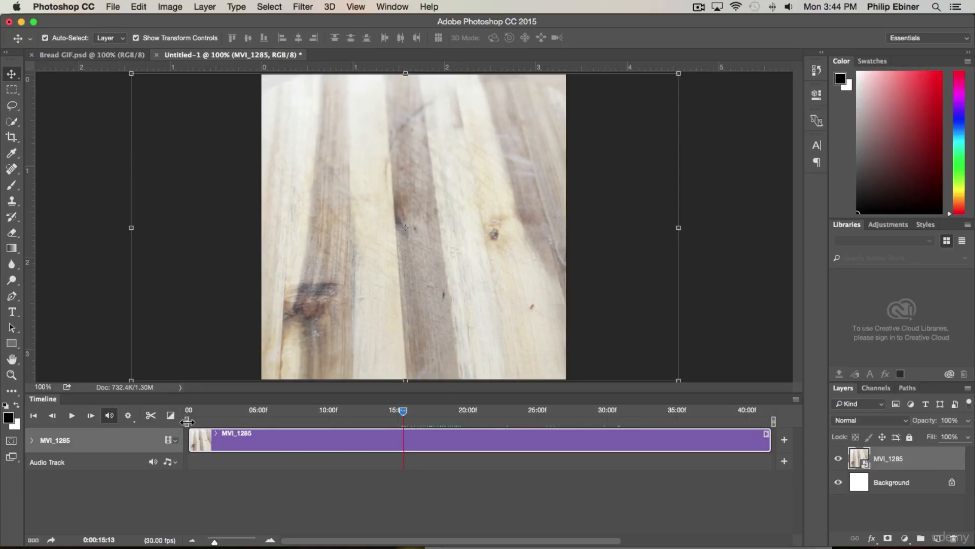
left_click_drag(187, 424, 401, 428)
Locate the moment after the hand leaves the frame and set the work area end at about 18 seconds
key("space")
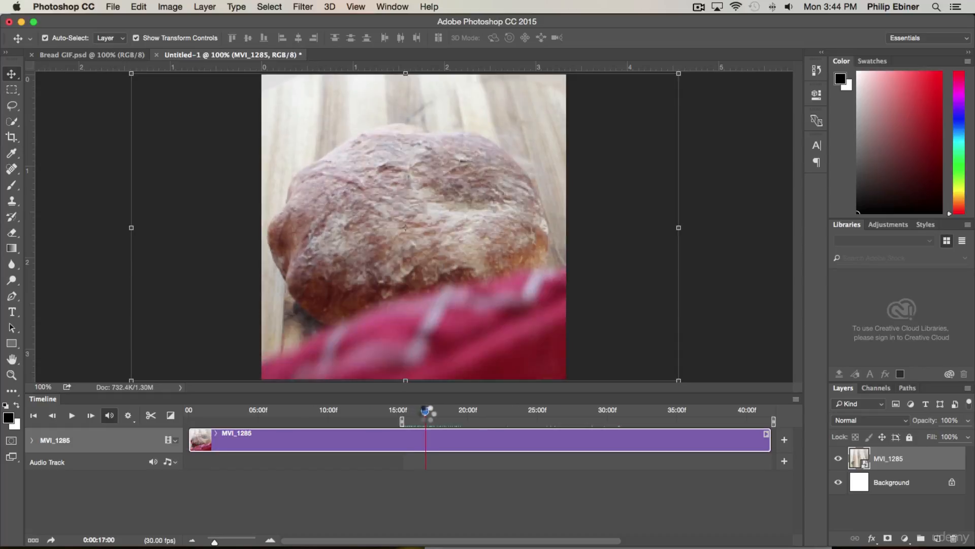
left_click_drag(441, 414, 443, 414)
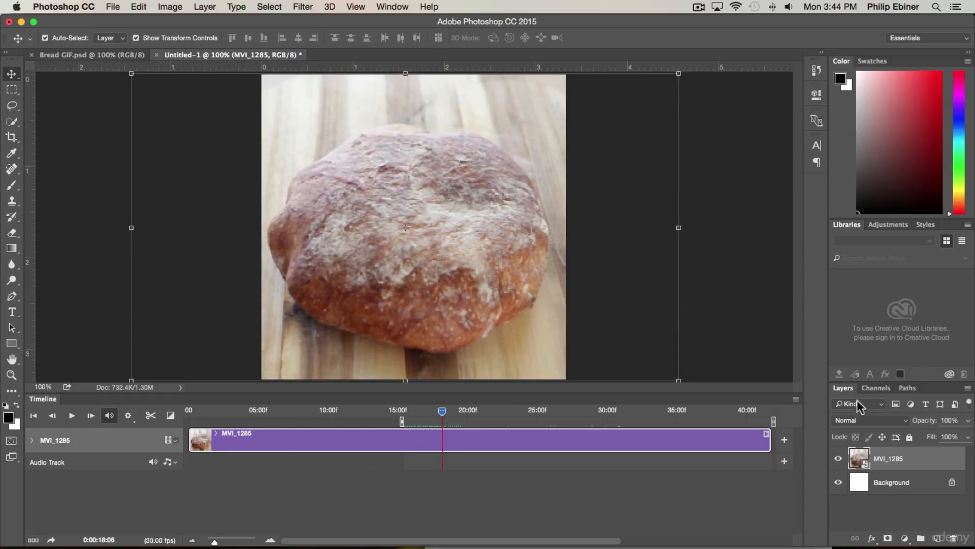
left_click_drag(775, 425, 439, 419)
Play back the selected work area with the computer's sound muted
left_click(72, 418)
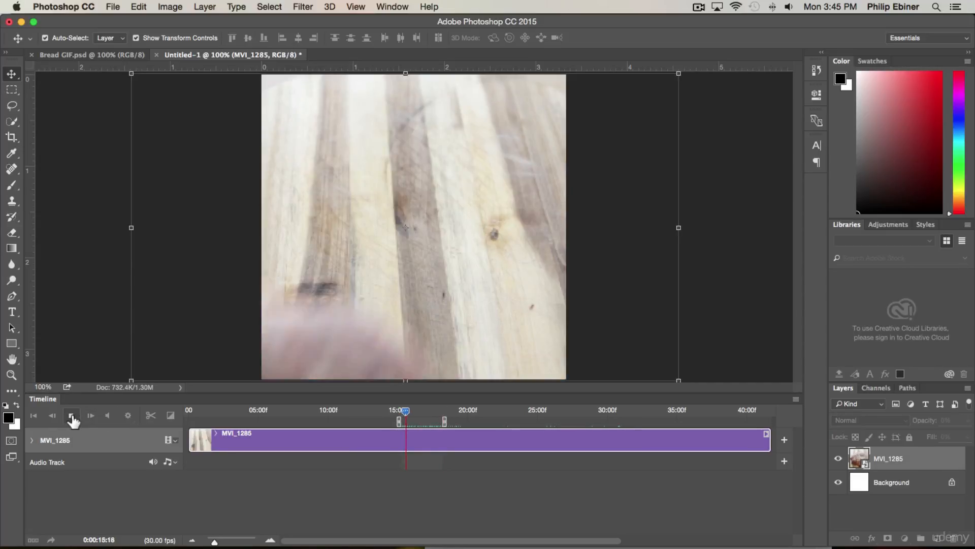
key("XF86AudioMute")
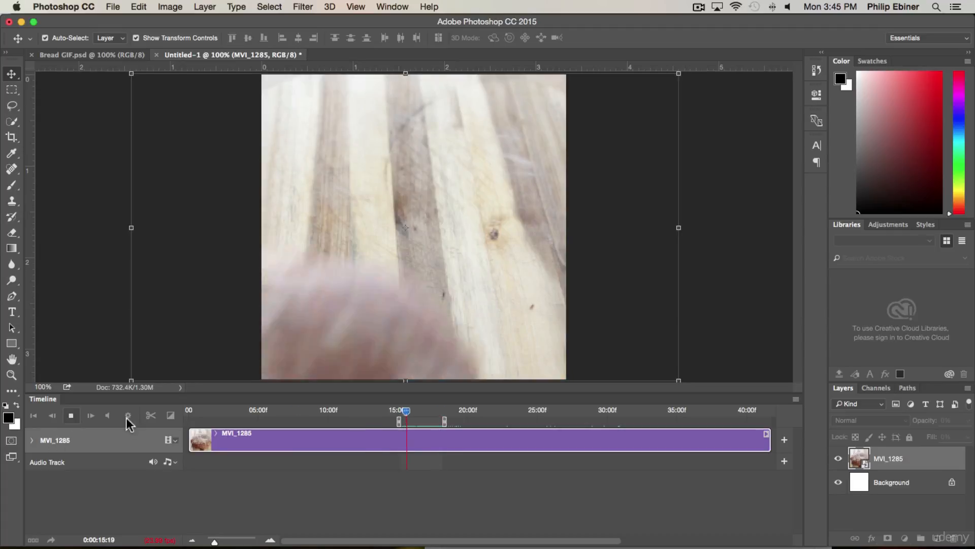
key("space")
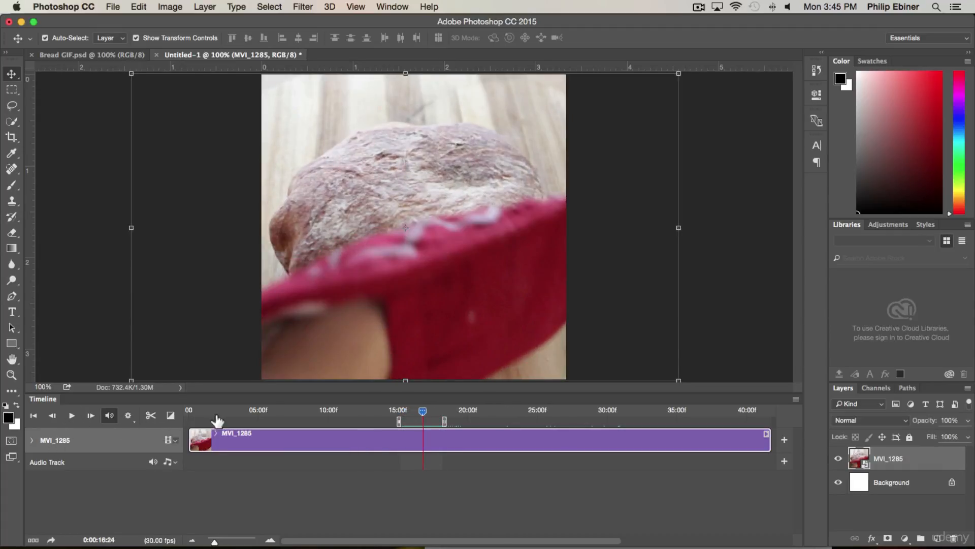
Examine the available playback resolution options for the timeline
left_click(128, 415)
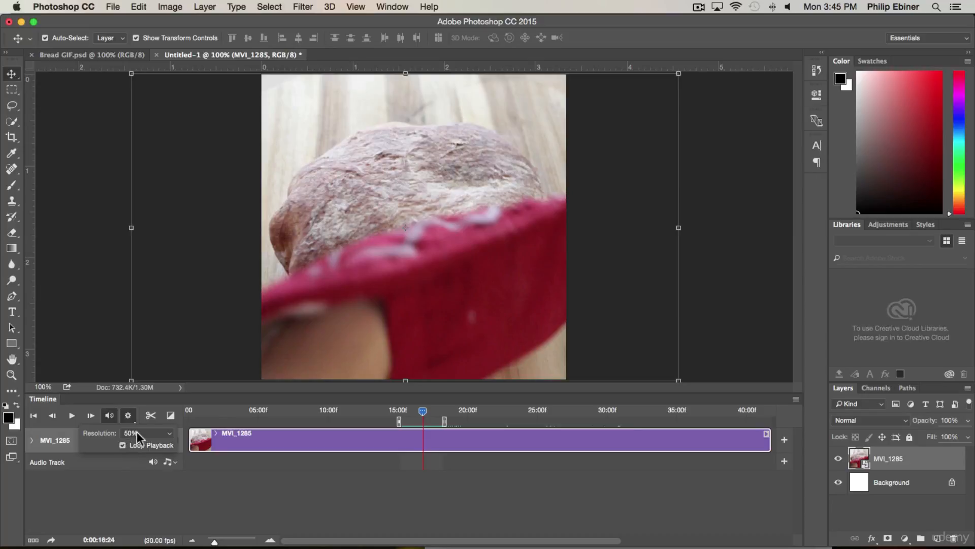
left_click(136, 432)
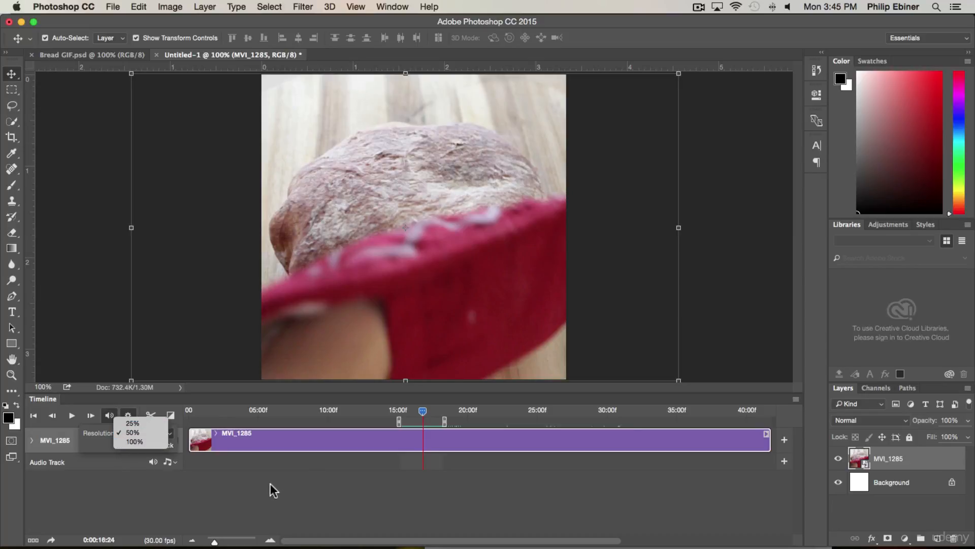
left_click(249, 477)
Replay the selected section, stop it and move the playhead to about 16 seconds
left_click(72, 415)
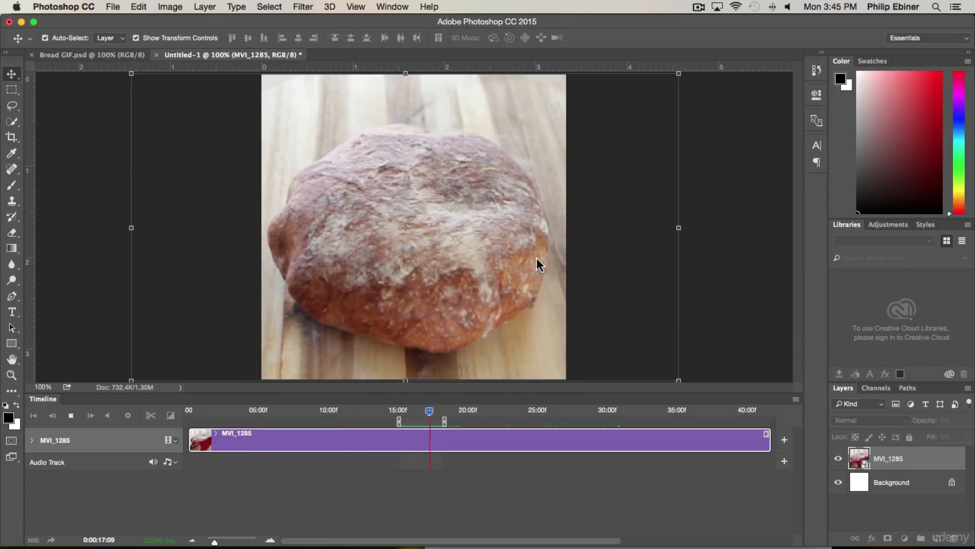
key("space")
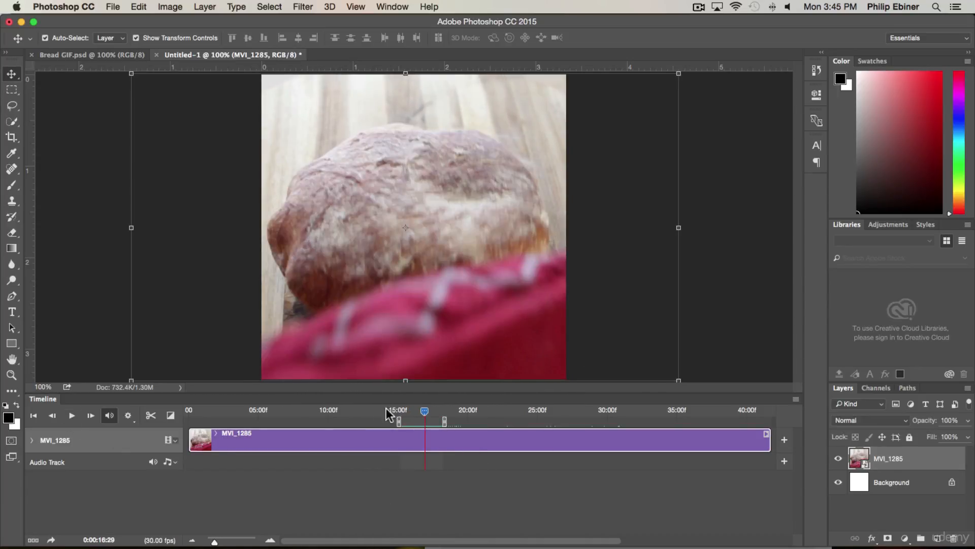
mouse_move(425, 411)
left_mouse_down()
mouse_move(446, 409)
mouse_move(396, 410)
mouse_move(445, 411)
mouse_move(415, 410)
left_mouse_up()
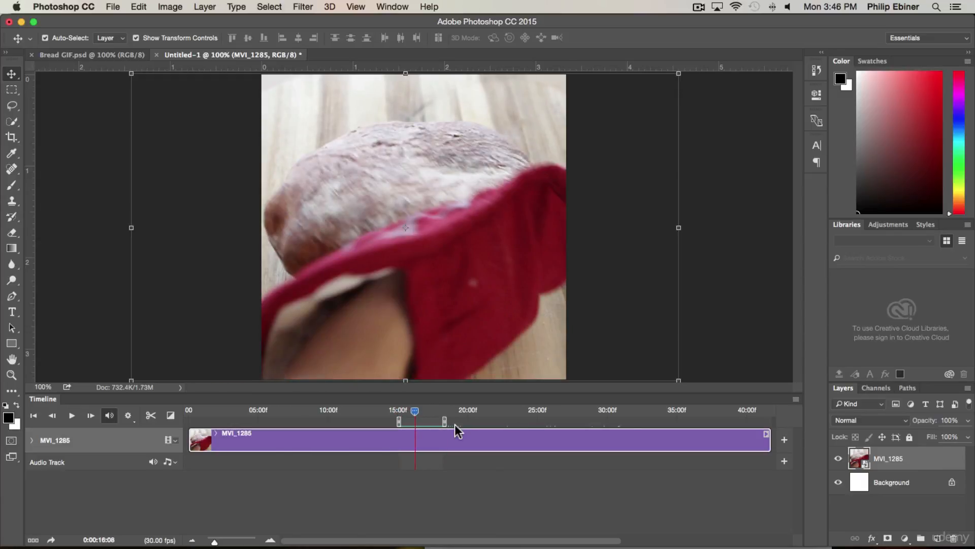